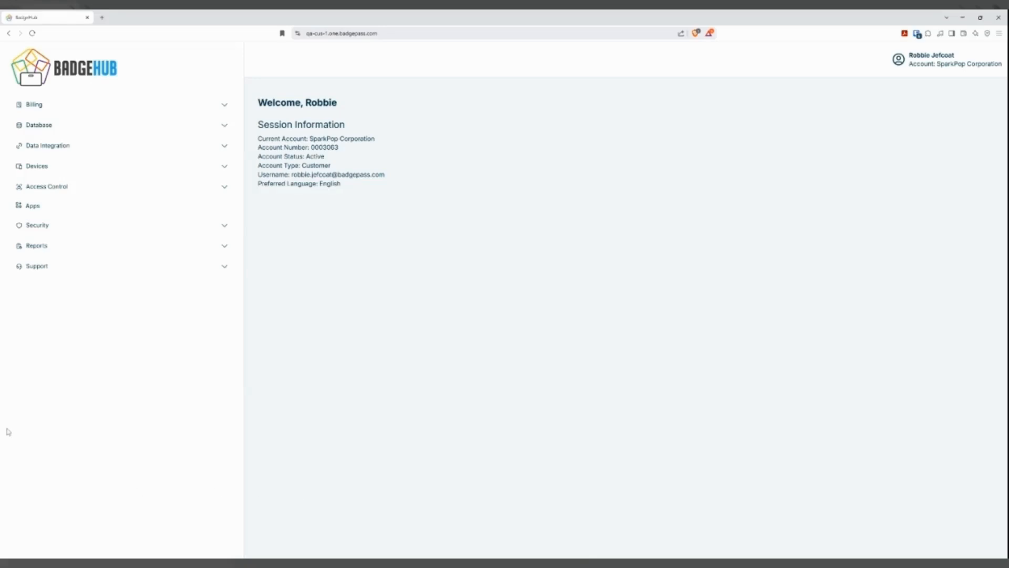
# Create an app named Faculty with app type Issuance and entity type FACULTY.
pyautogui.click(38, 207)
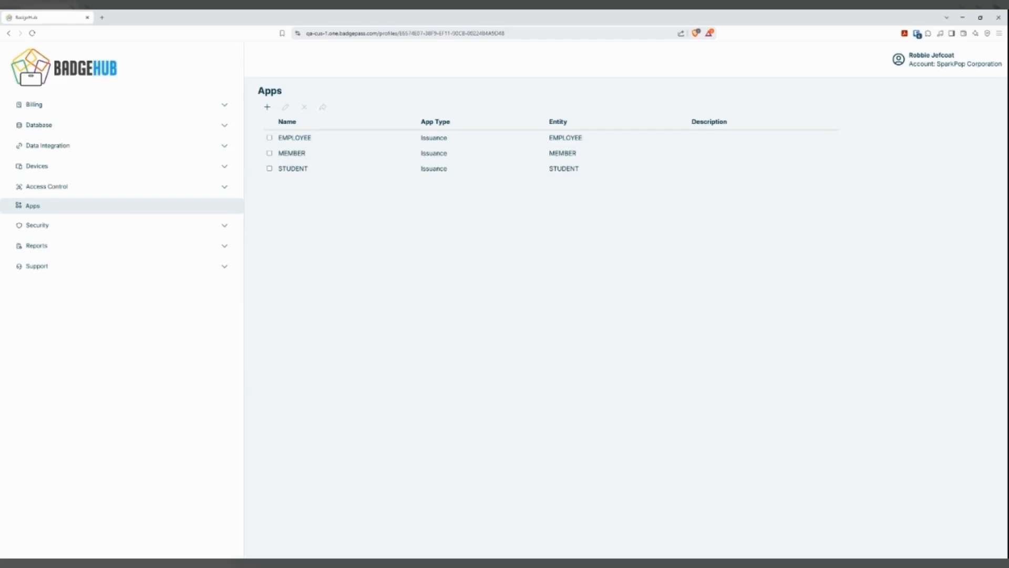
pyautogui.click(267, 107)
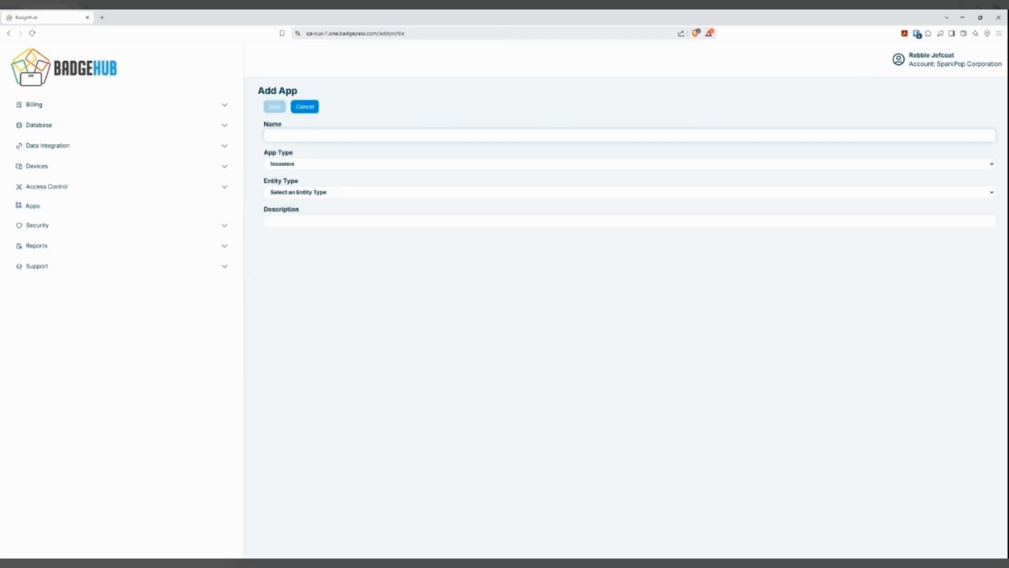
pyautogui.write('Faculty')
pyautogui.click(341, 170)
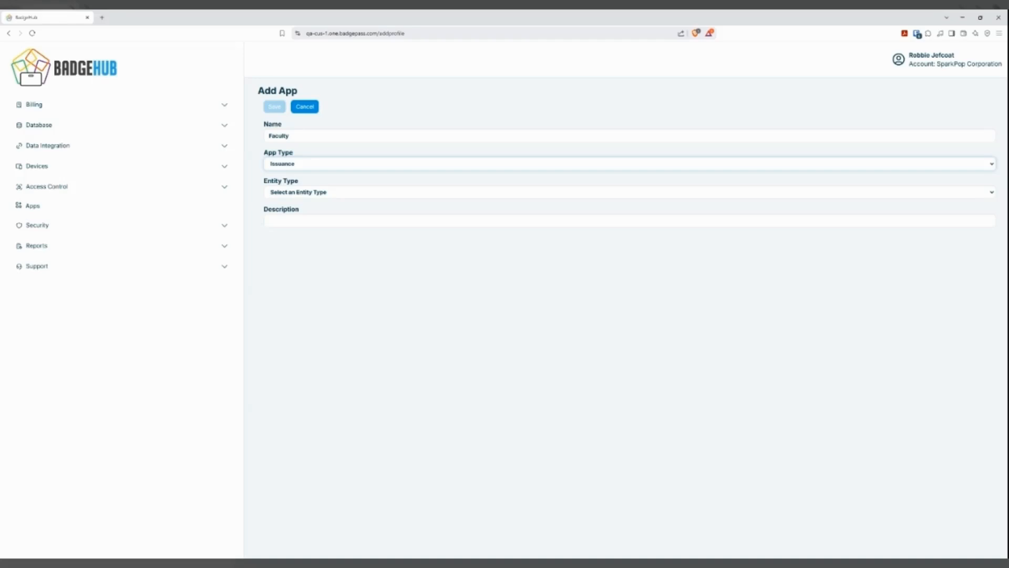
pyautogui.click(321, 188)
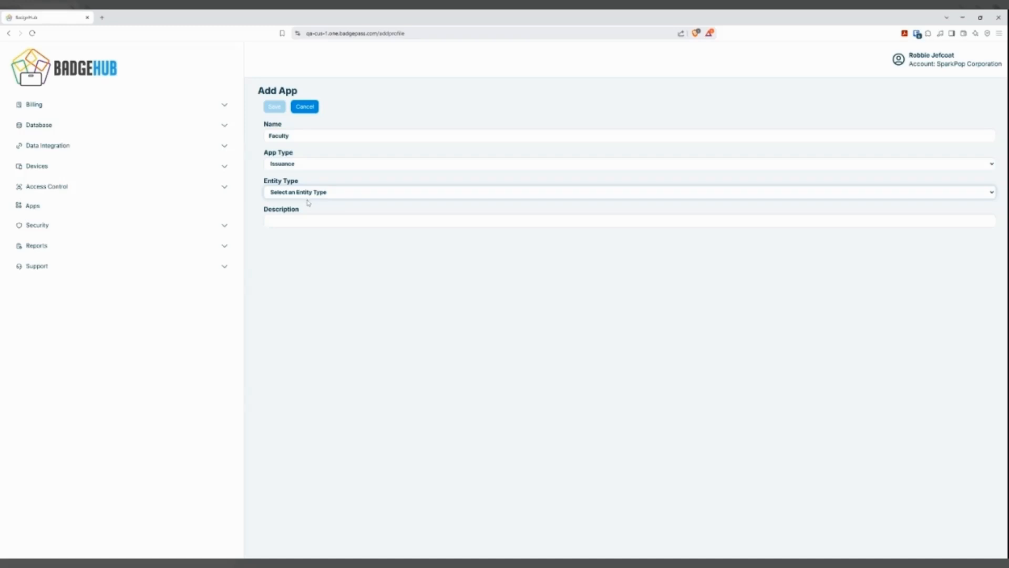
pyautogui.click(281, 243)
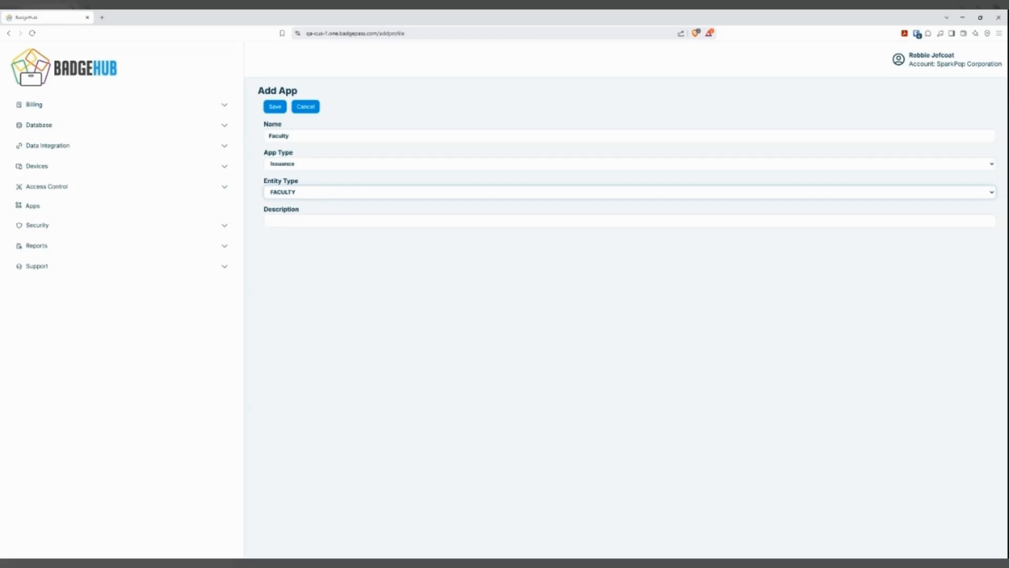
pyautogui.click(275, 105)
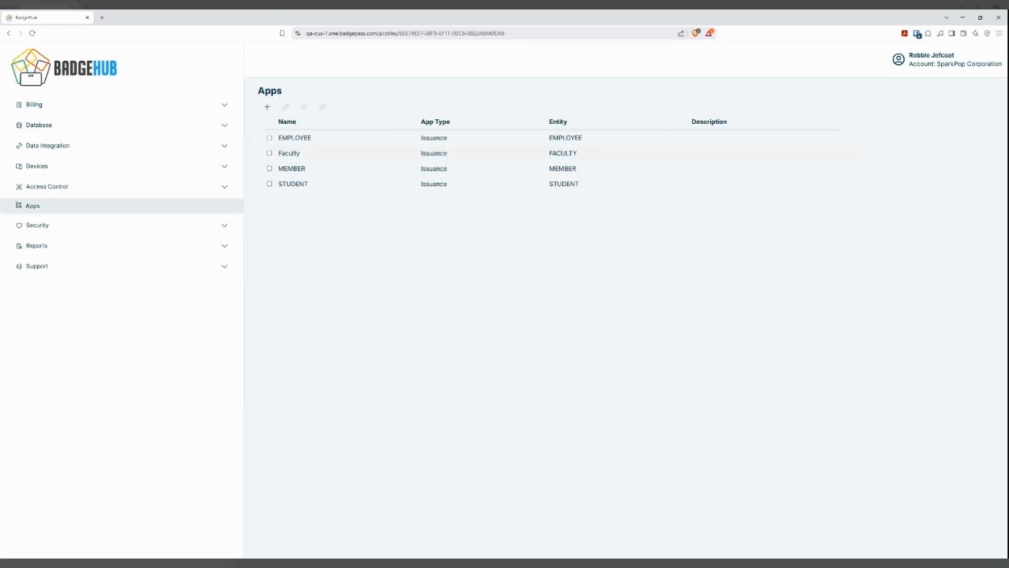
# Add a page titled "Enter Faculty Information" to the Faculty app's phone layout.
pyautogui.click(289, 154)
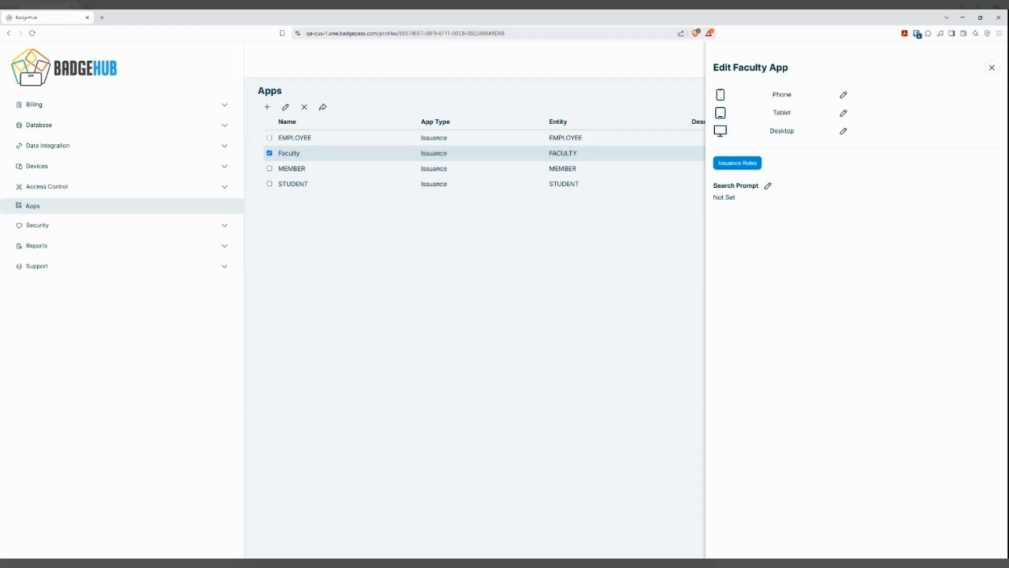
pyautogui.click(843, 96)
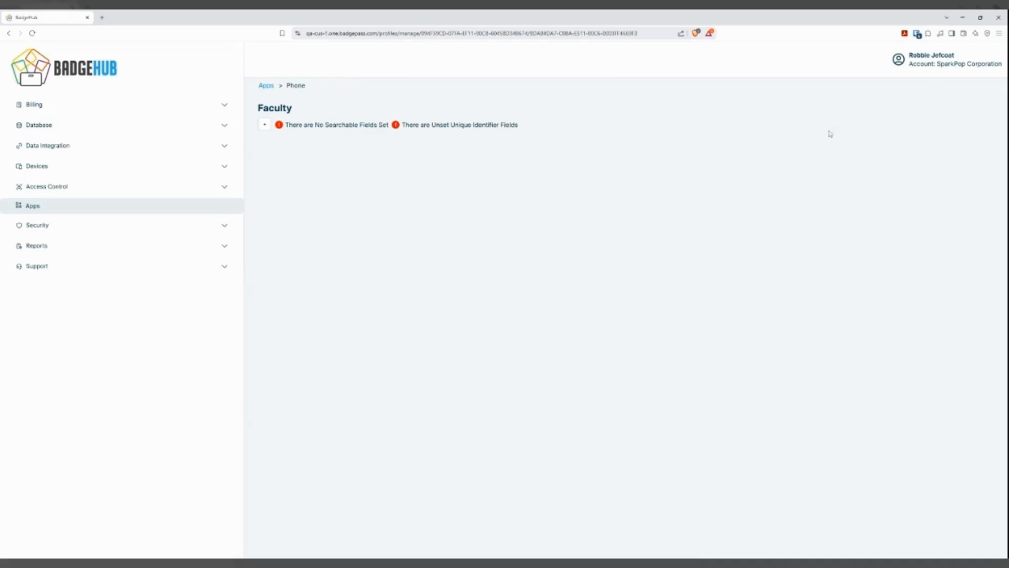
pyautogui.click(262, 127)
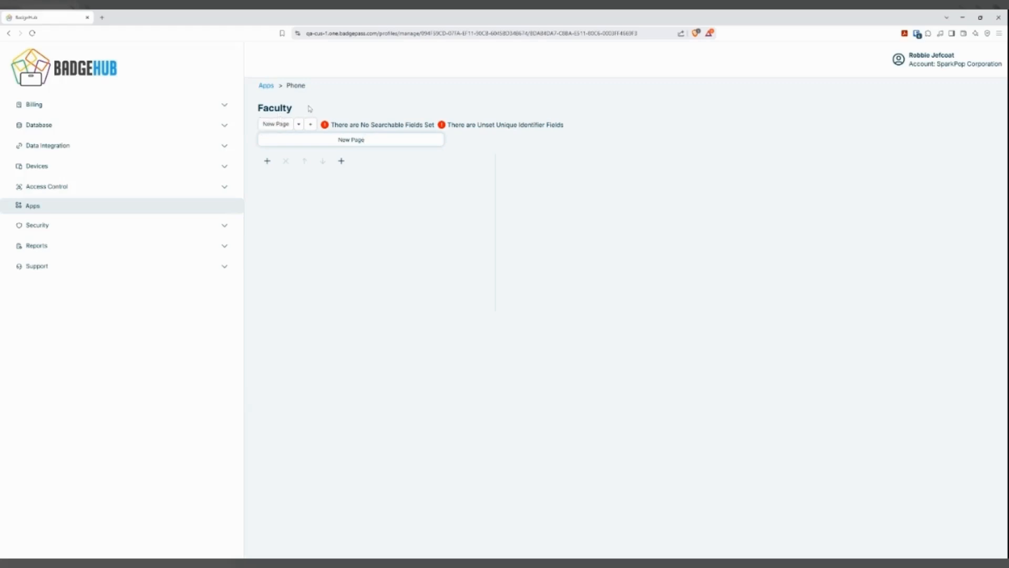
pyautogui.doubleClick(357, 140)
pyautogui.hotkey('ctrl', 'a')
pyautogui.write('Ent')
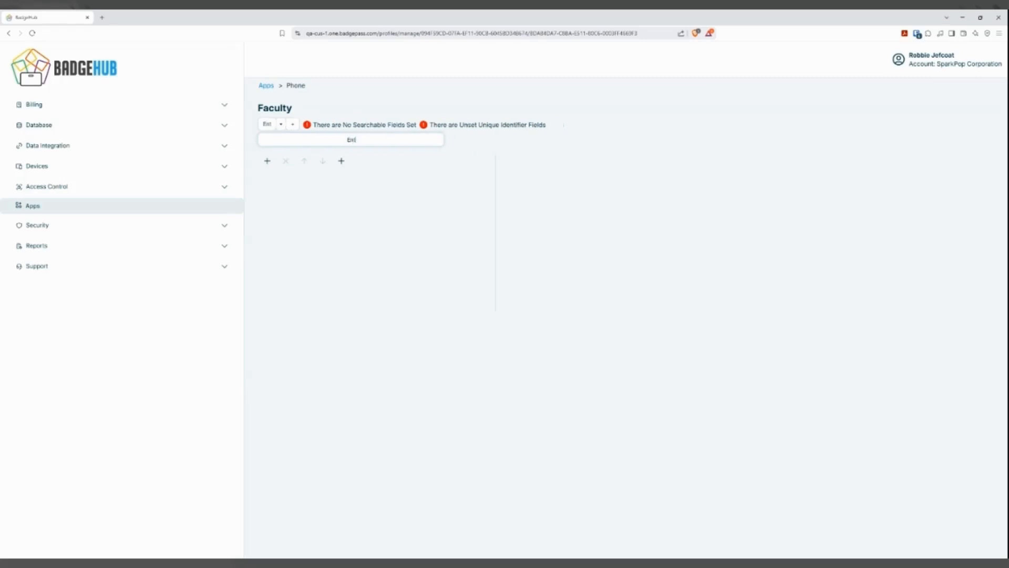
pyautogui.write('er Faculty Information')
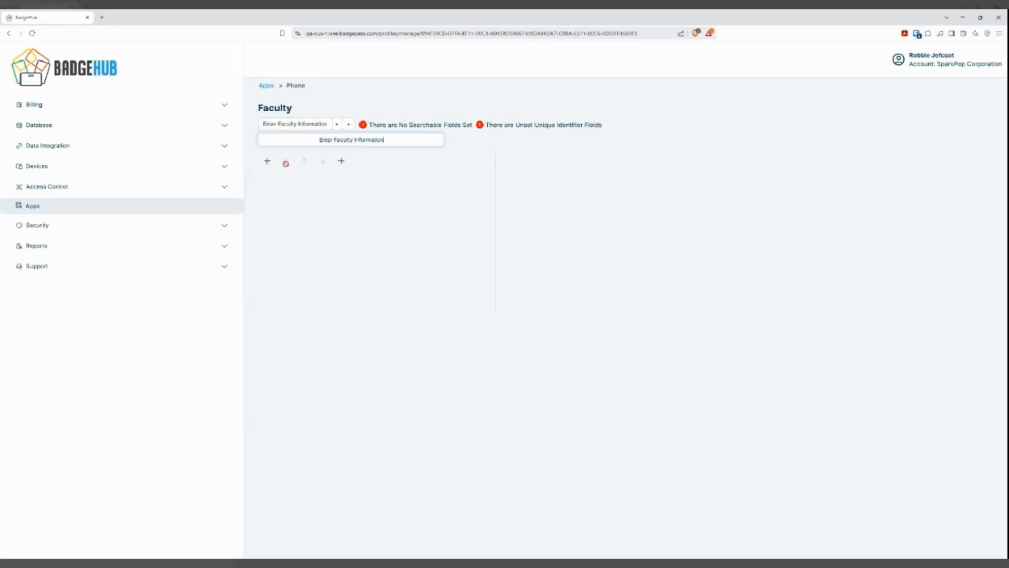
# Add First Name and Last Name widgets to the Enter Faculty Information page.
pyautogui.click(266, 161)
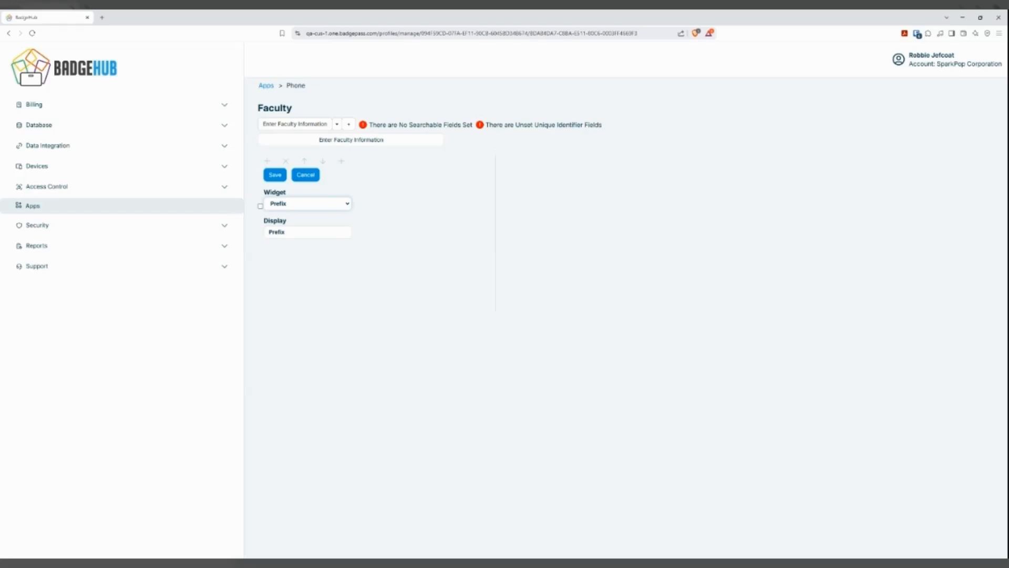
pyautogui.click(333, 213)
pyautogui.click(281, 179)
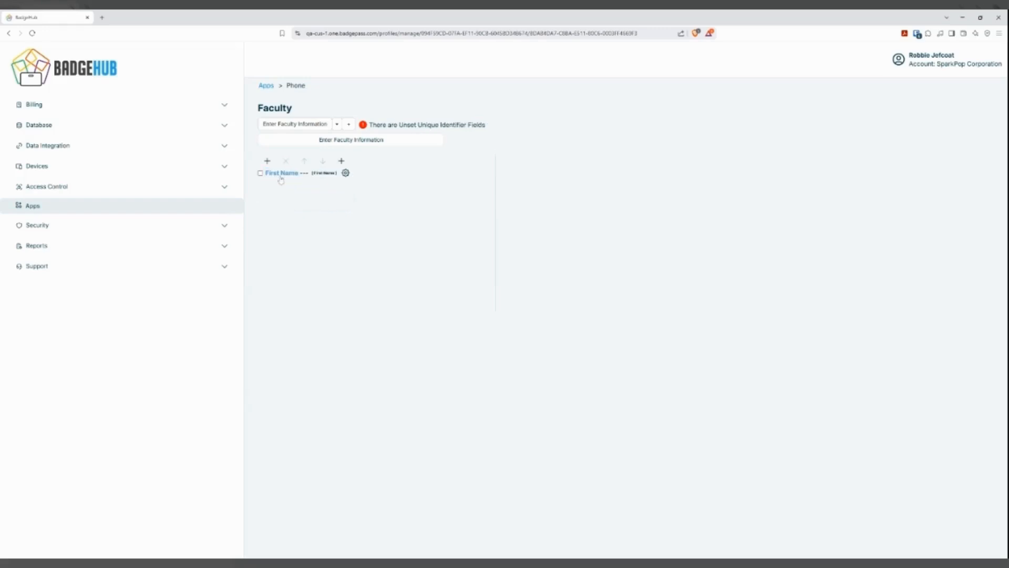
pyautogui.click(267, 162)
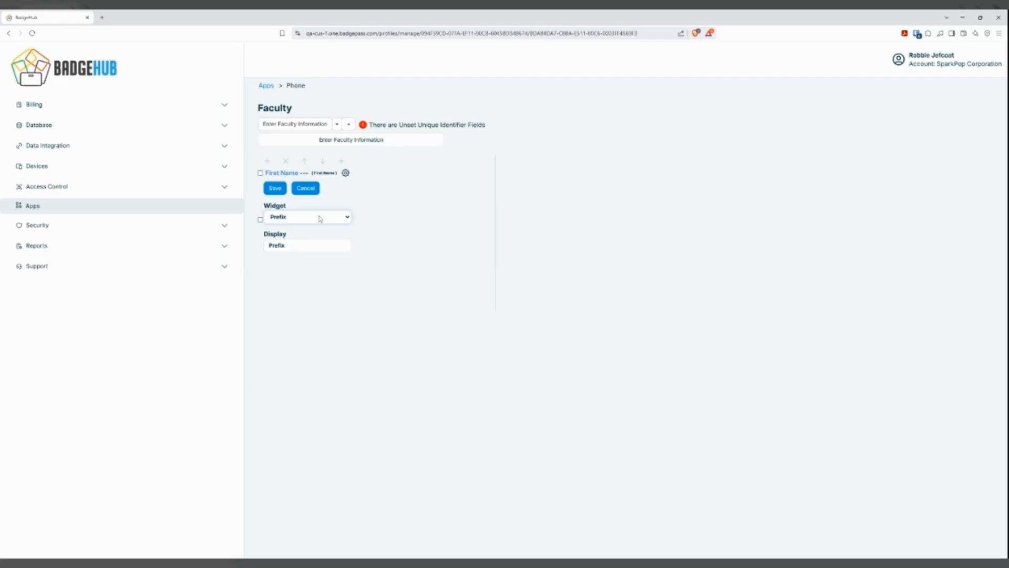
pyautogui.click(319, 217)
pyautogui.click(322, 227)
pyautogui.click(275, 188)
# Add ID Number and Active Status widgets to the Enter Faculty Information page.
pyautogui.click(267, 161)
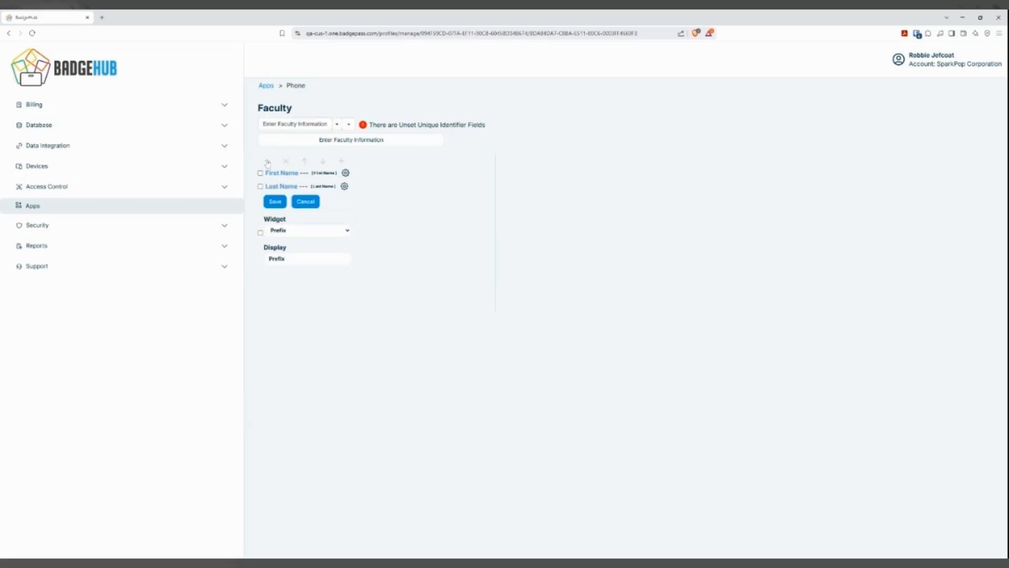
pyautogui.click(304, 231)
pyautogui.click(303, 241)
pyautogui.click(275, 203)
pyautogui.click(267, 162)
pyautogui.click(306, 244)
pyautogui.click(305, 256)
pyautogui.click(275, 216)
# Add a Photo widget to the Enter Faculty Information page.
pyautogui.click(267, 162)
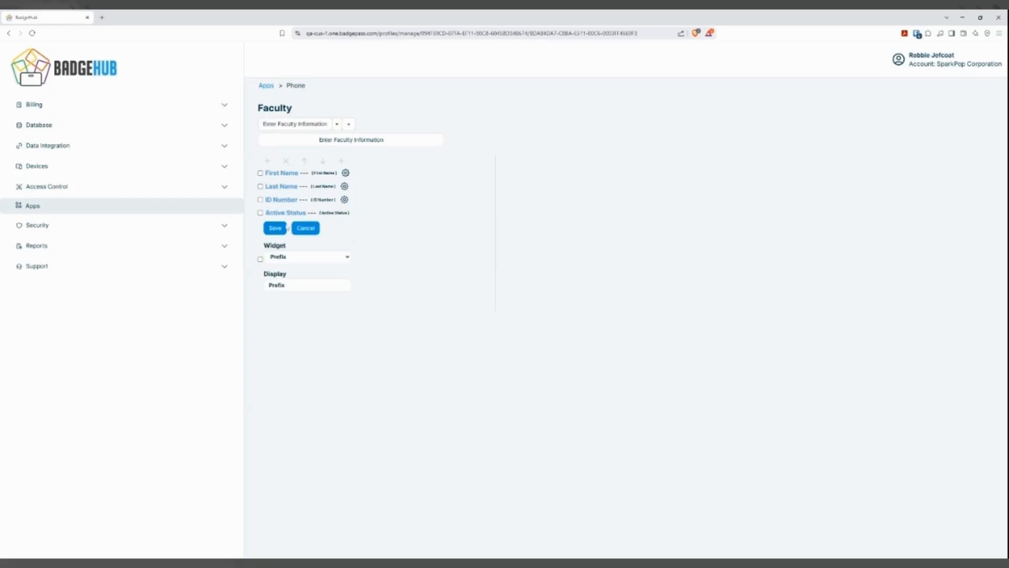
pyautogui.click(302, 228)
pyautogui.click(267, 161)
pyautogui.click(312, 266)
pyautogui.click(275, 228)
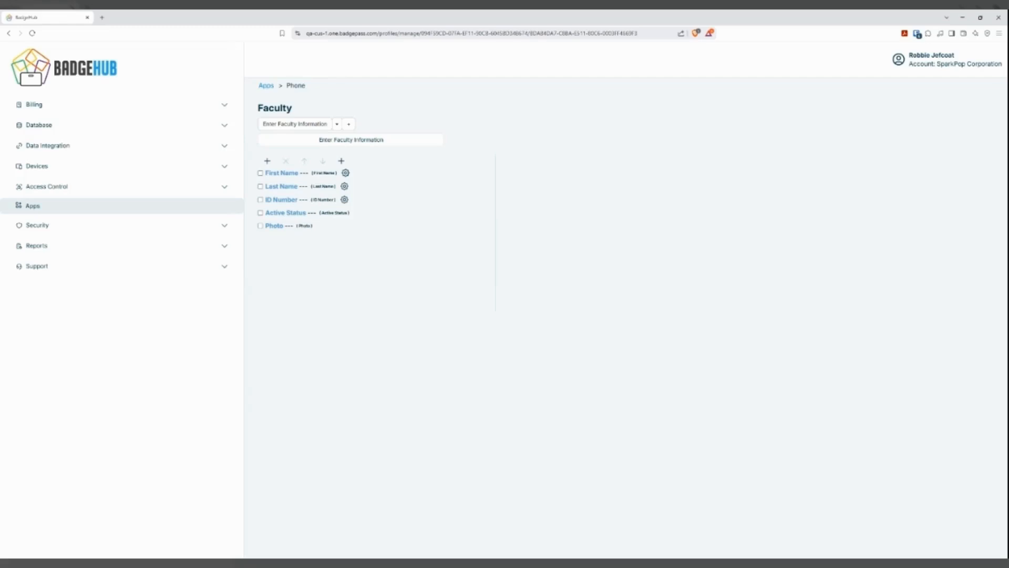
# Move the Photo widget up the page's widget list to above Last Name.
pyautogui.click(260, 226)
pyautogui.click(304, 161)
pyautogui.click(304, 162)
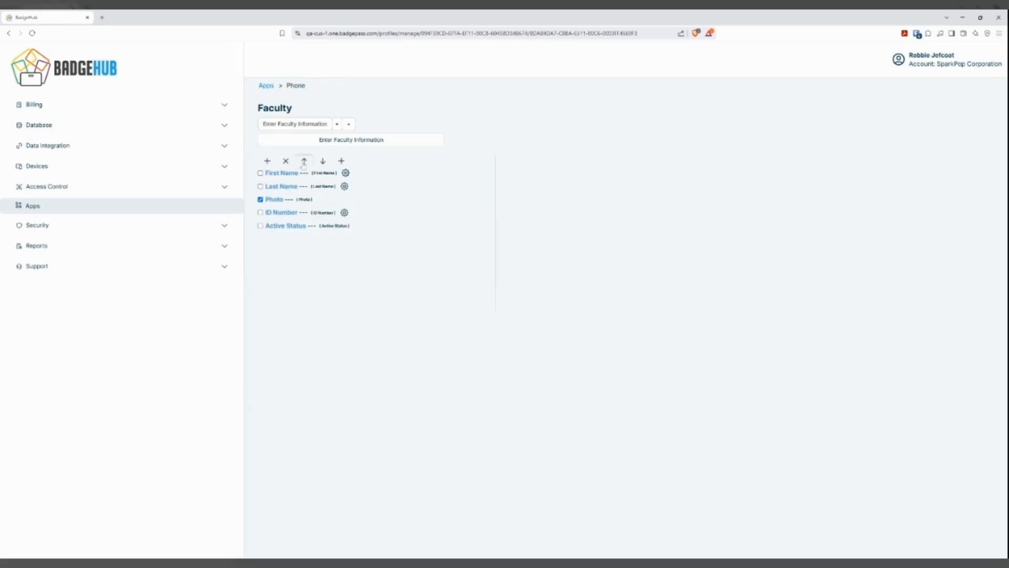
pyautogui.click(304, 162)
pyautogui.click(304, 162)
# Add a second page with a Badge Preview widget to the phone layout and return to the Faculty app's overview.
pyautogui.click(349, 124)
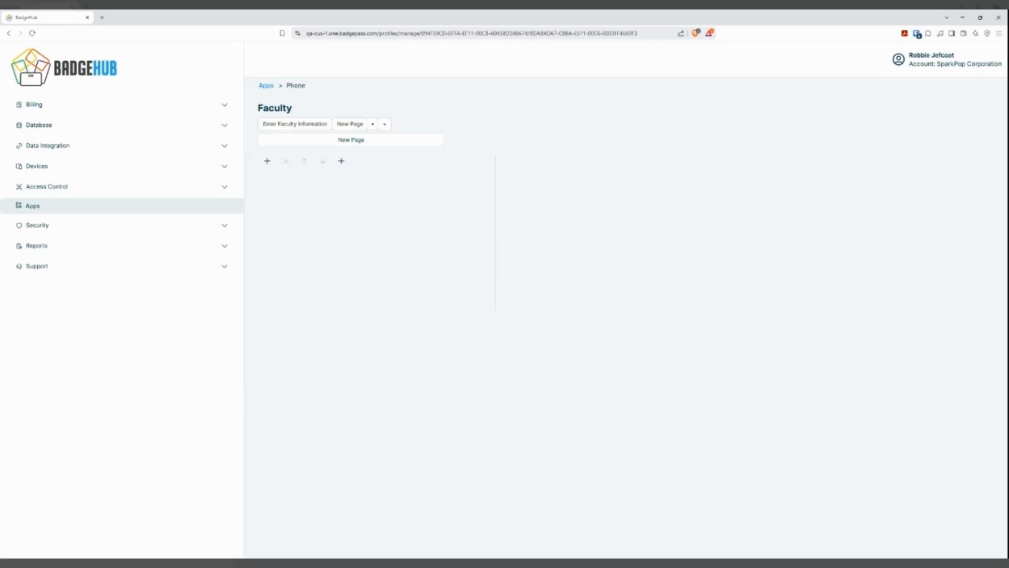
pyautogui.click(267, 160)
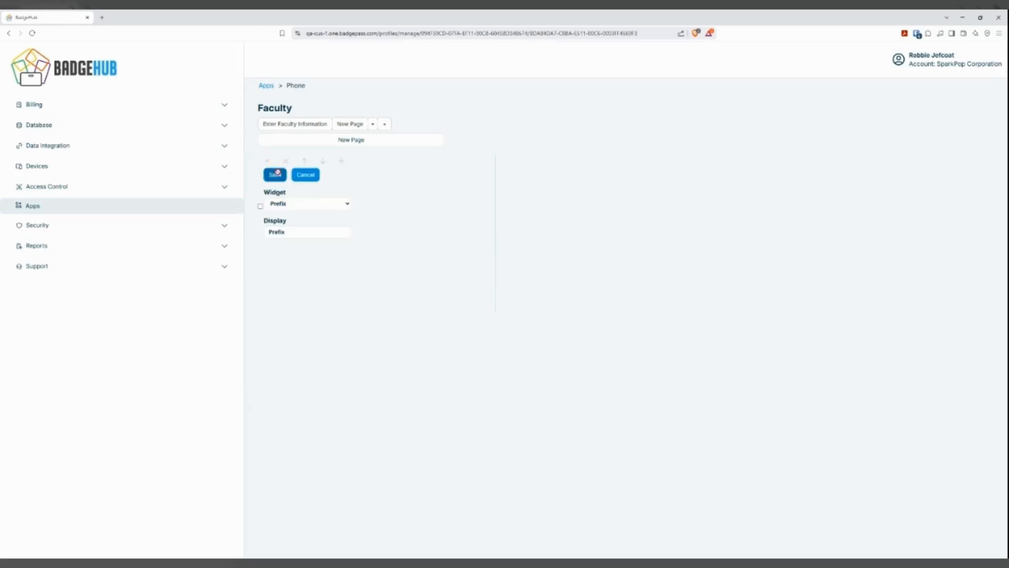
pyautogui.click(322, 215)
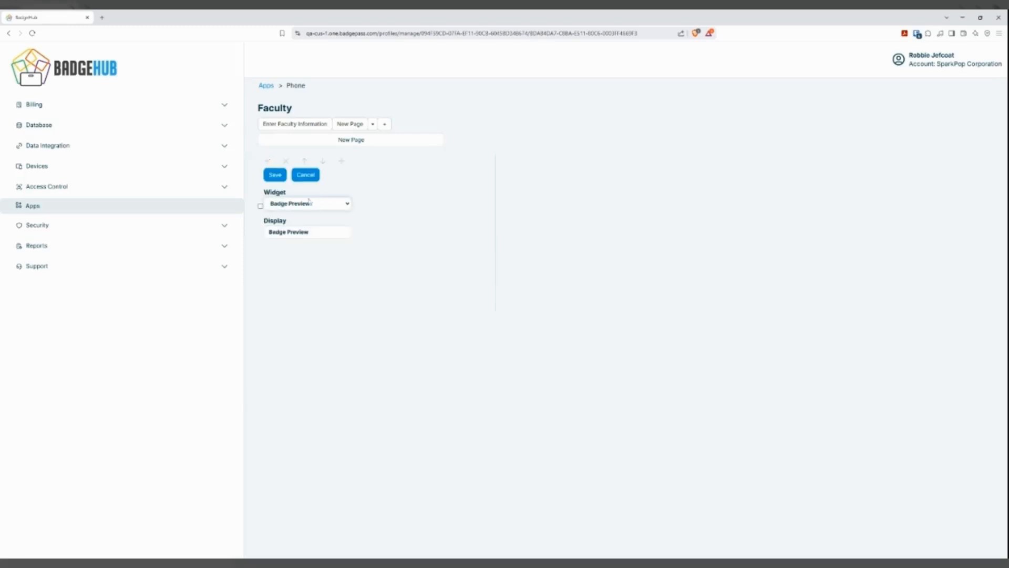
pyautogui.click(275, 175)
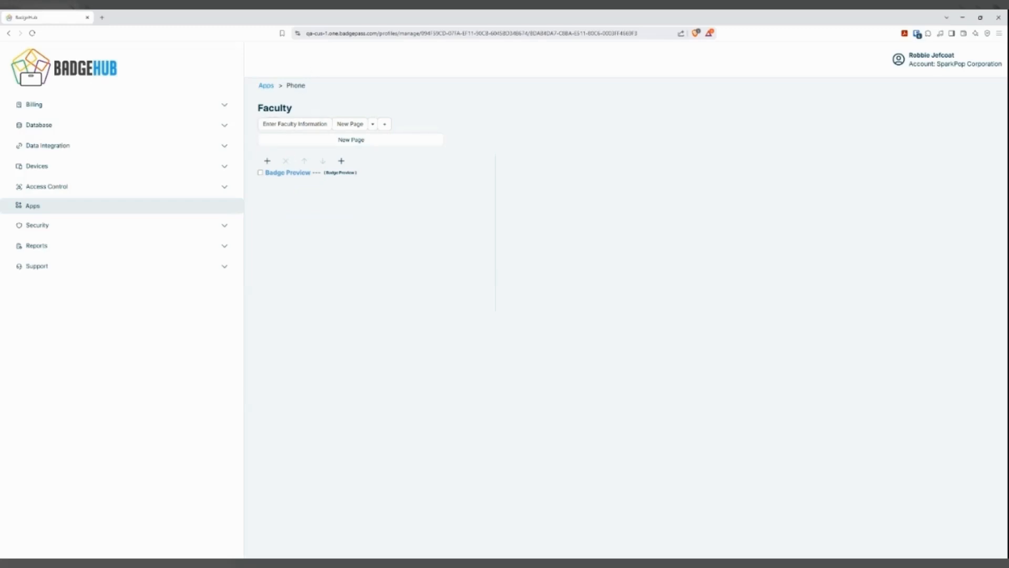
pyautogui.click(268, 86)
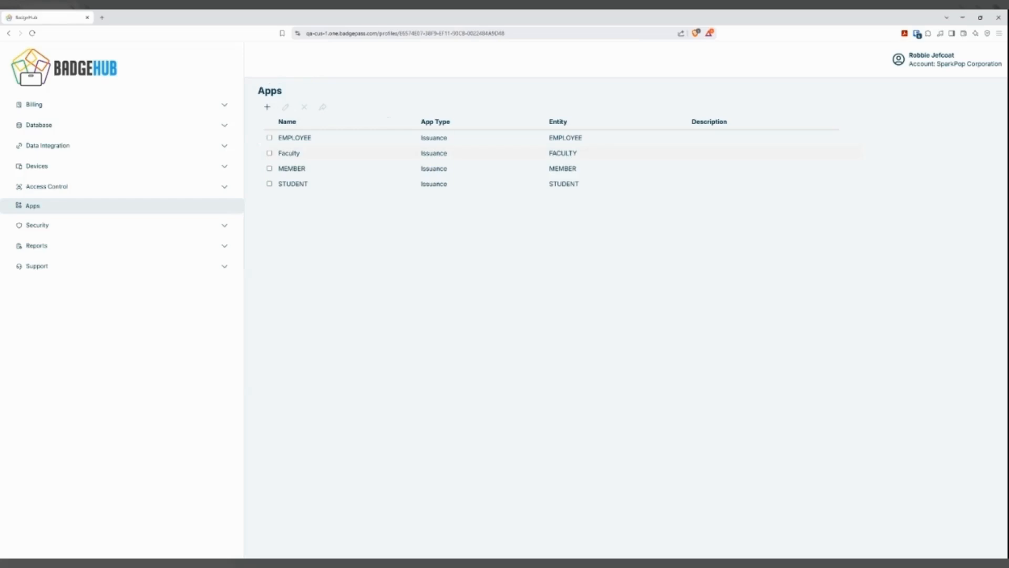
pyautogui.click(289, 153)
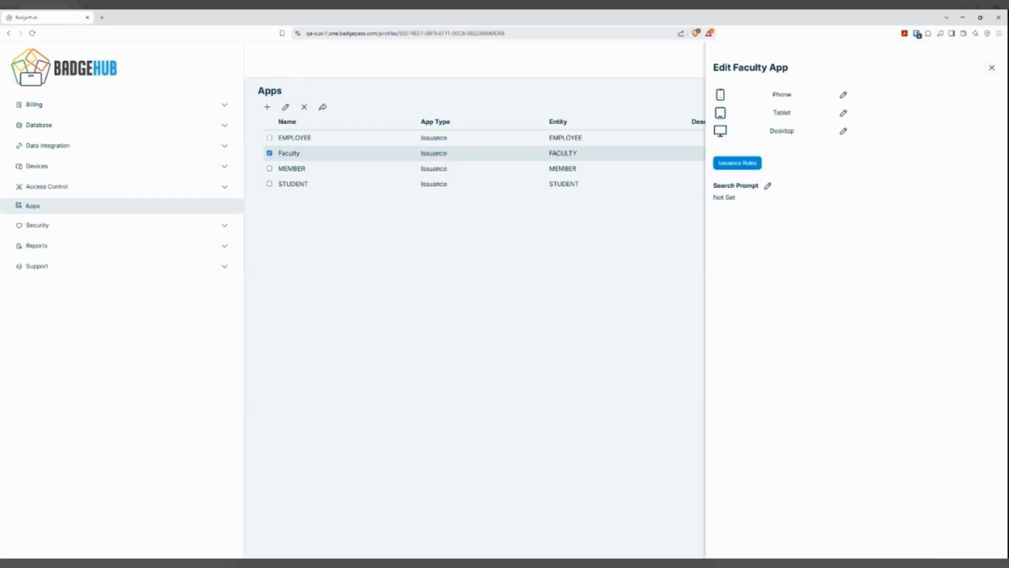
# Add the Faculty app to the signed-in user's permissions in the security user settings.
pyautogui.click(224, 227)
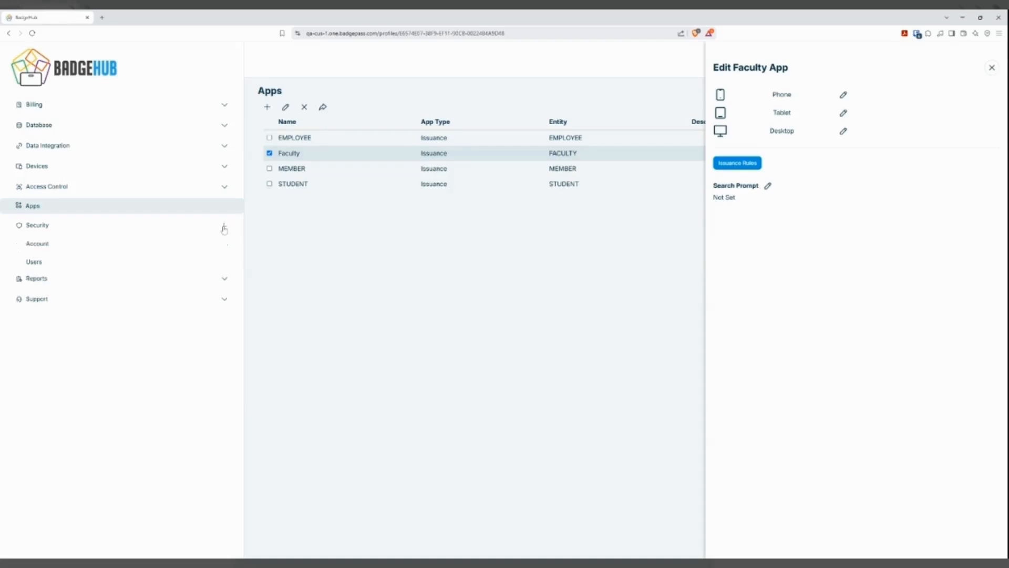
pyautogui.click(50, 268)
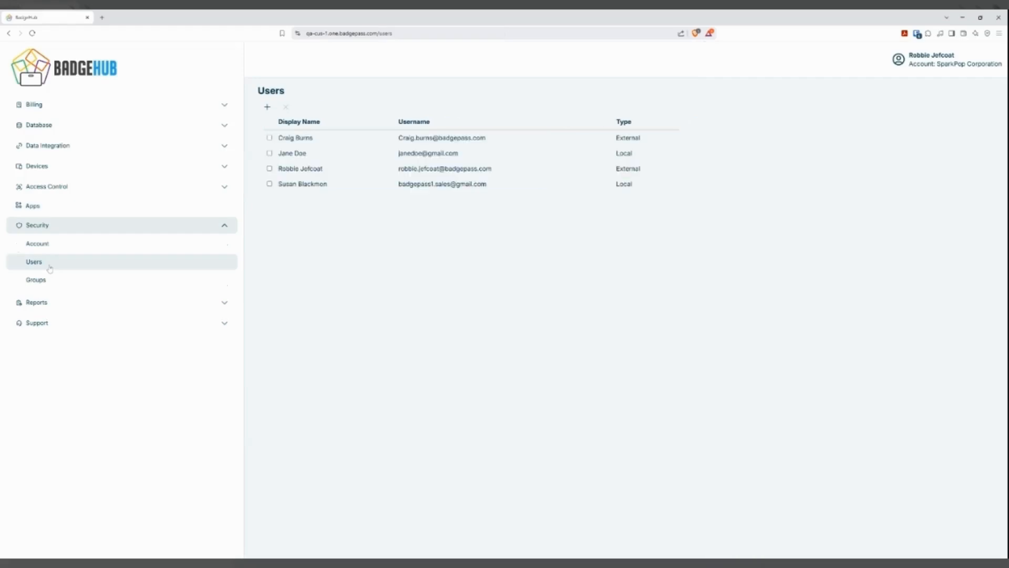
pyautogui.click(301, 169)
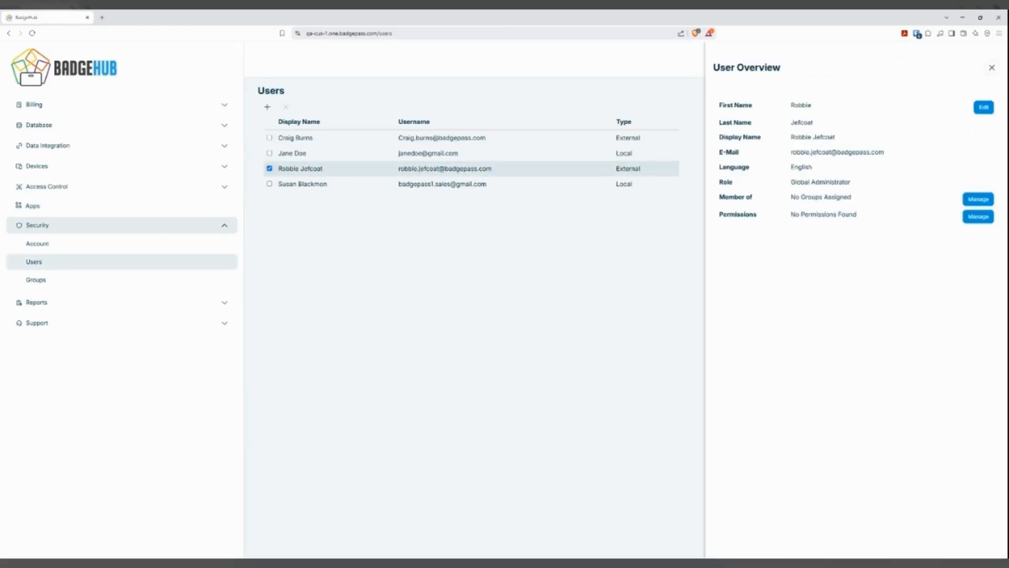
pyautogui.click(978, 217)
pyautogui.click(989, 116)
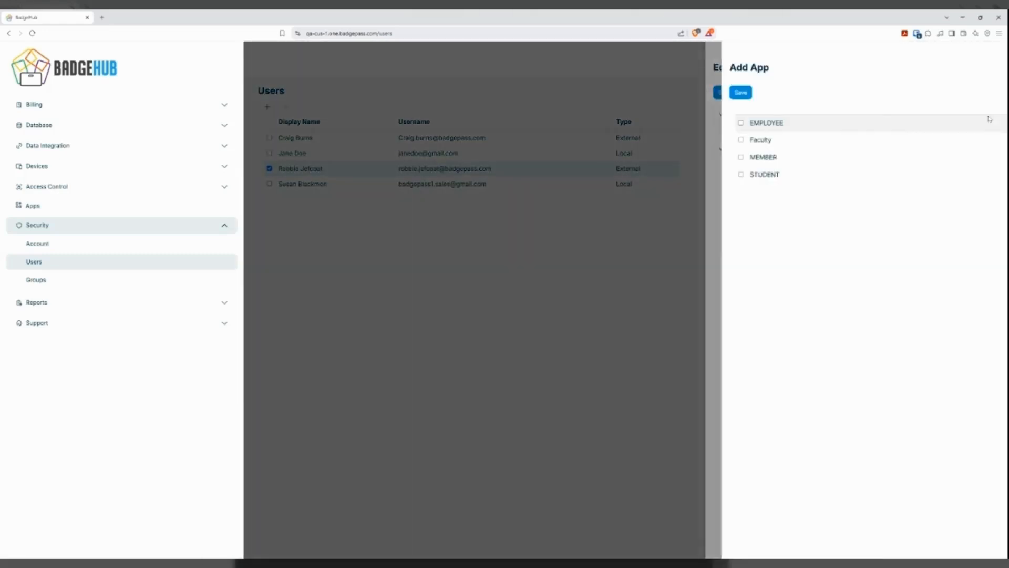
pyautogui.click(744, 141)
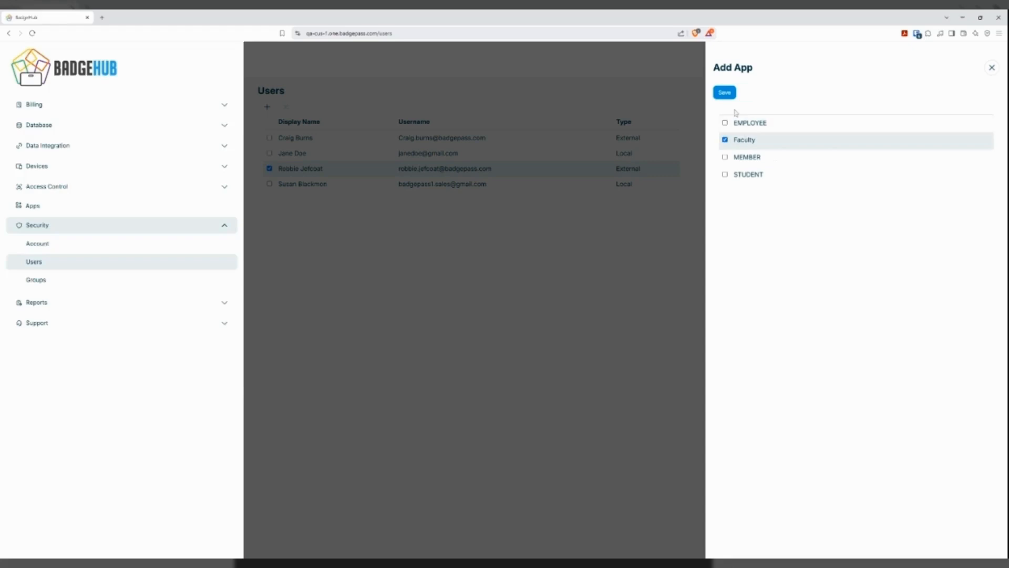
pyautogui.click(725, 93)
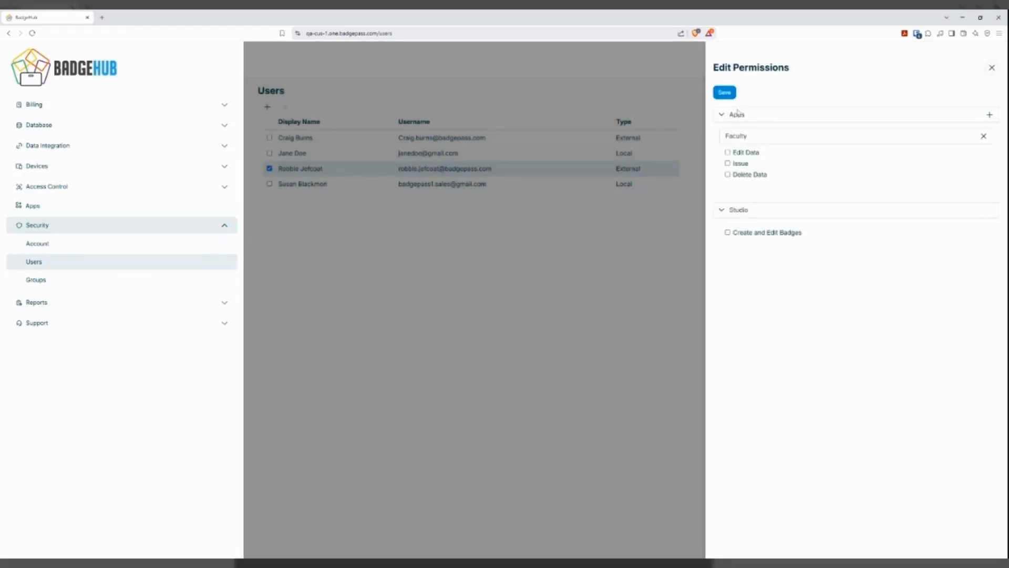
# Grant the user Edit Data, Issue and Delete Data permissions for the Faculty app, save them and close the user overview.
pyautogui.click(747, 153)
pyautogui.click(740, 165)
pyautogui.click(751, 175)
pyautogui.click(725, 92)
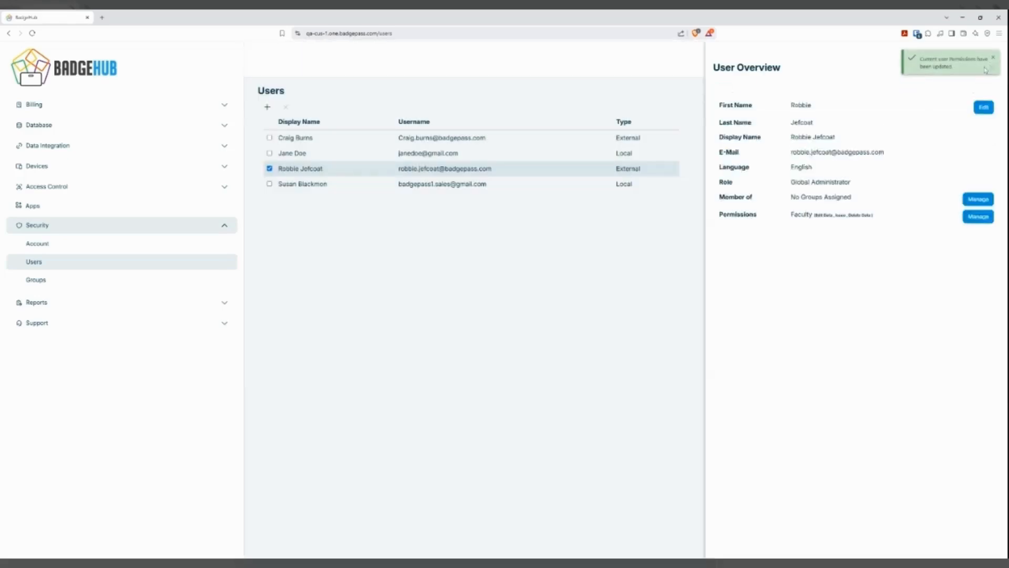
pyautogui.click(993, 59)
pyautogui.click(992, 65)
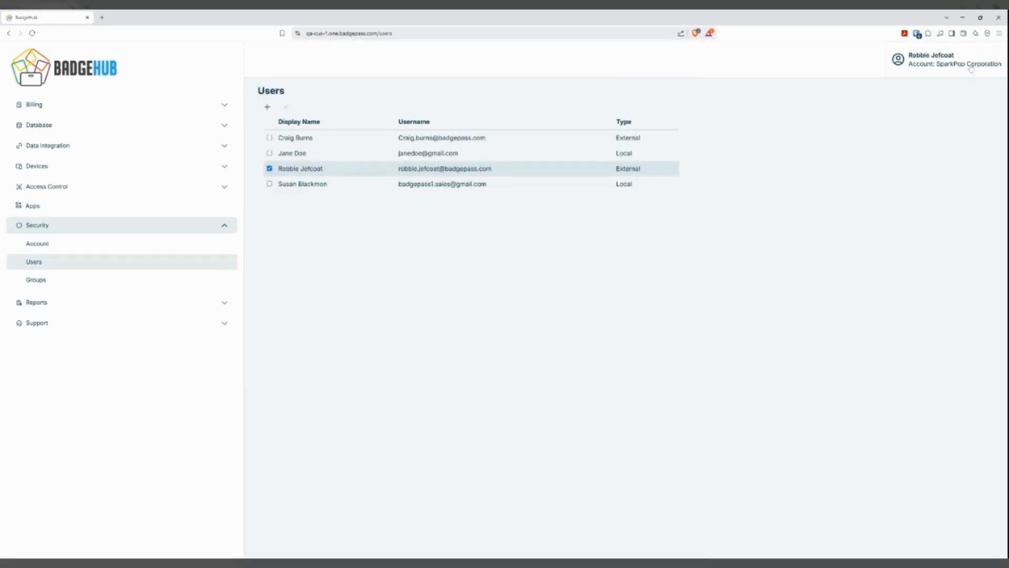